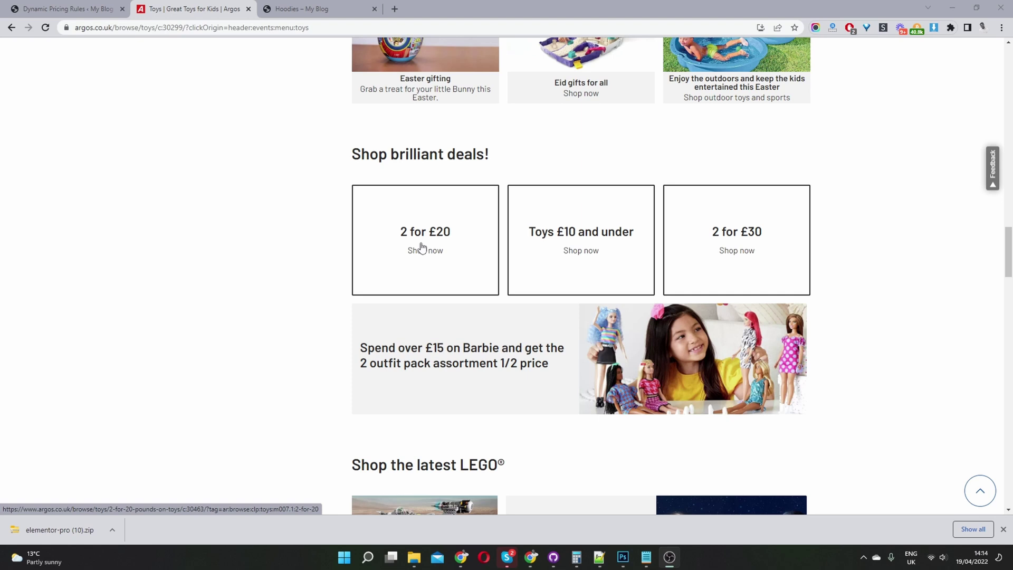
- Open the '2 for £30 on Toys' deal page, which lists 73 products, from the toys deals section
left_click(737, 239)
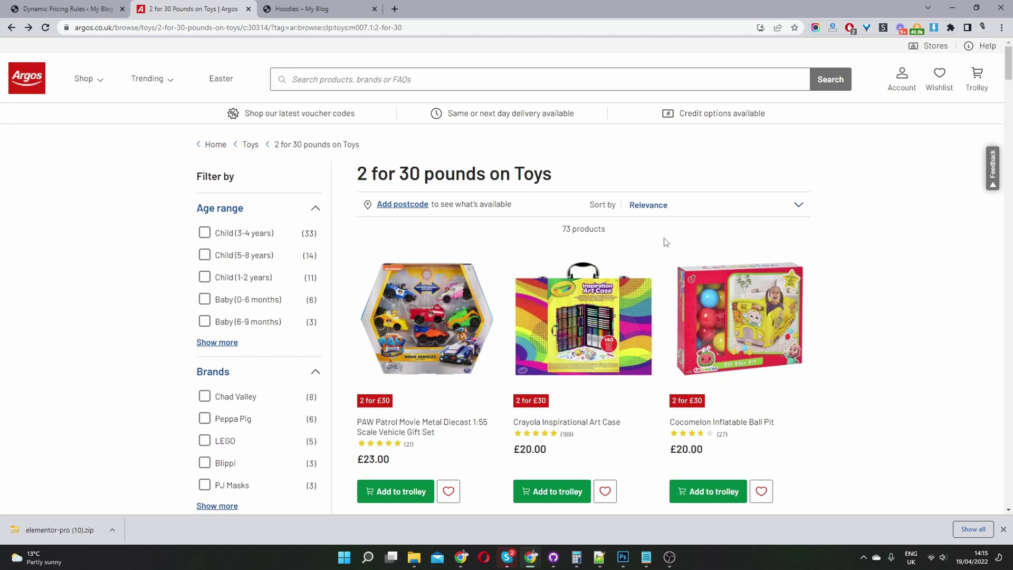
- Add the Crayola Inspirational Art Case and PAW Patrol vehicle set, then check the £30.00 trolley total
scroll(657, 244, "down", 2)
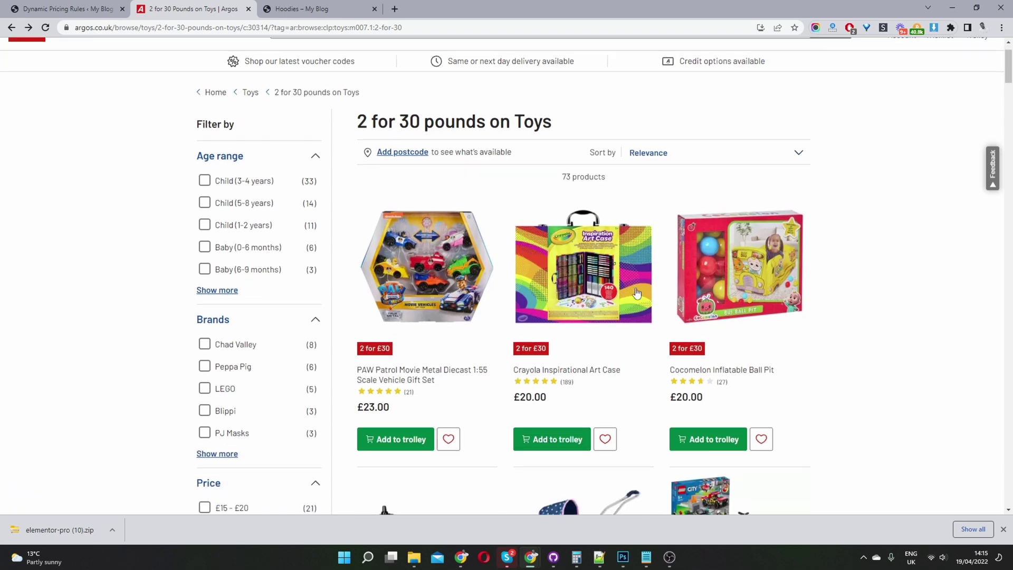
left_click(565, 379)
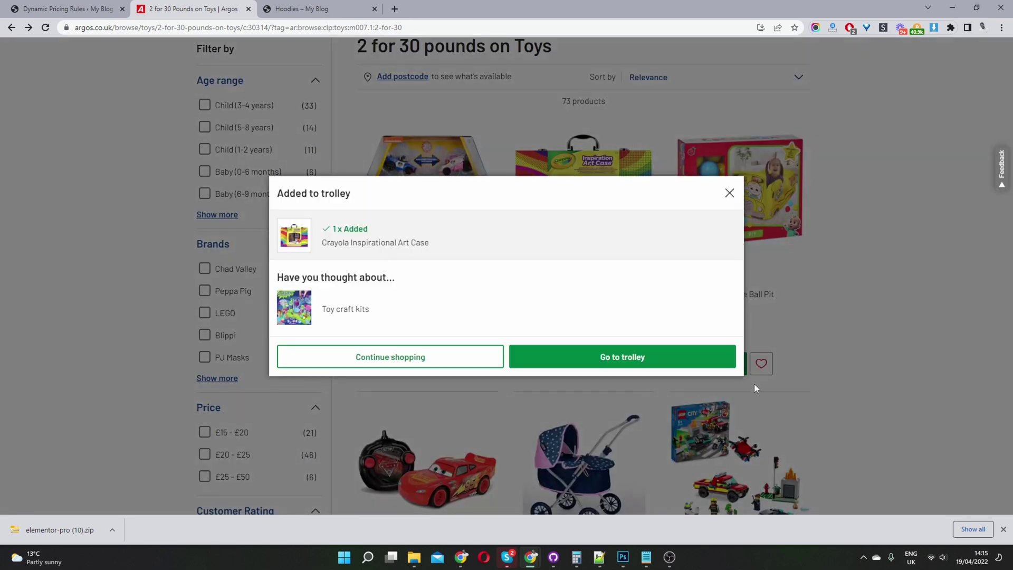
left_click(443, 358)
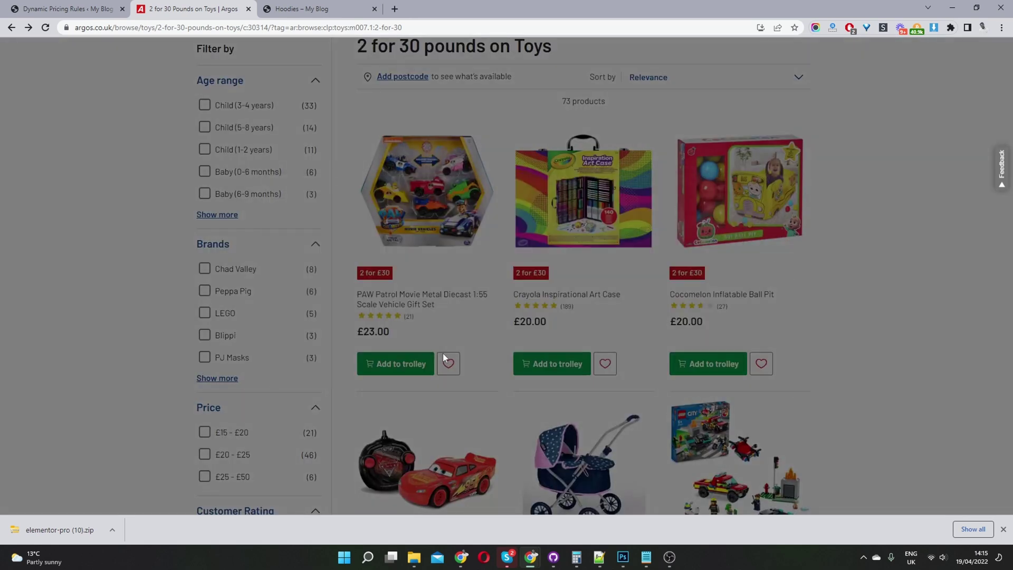
left_click(388, 361)
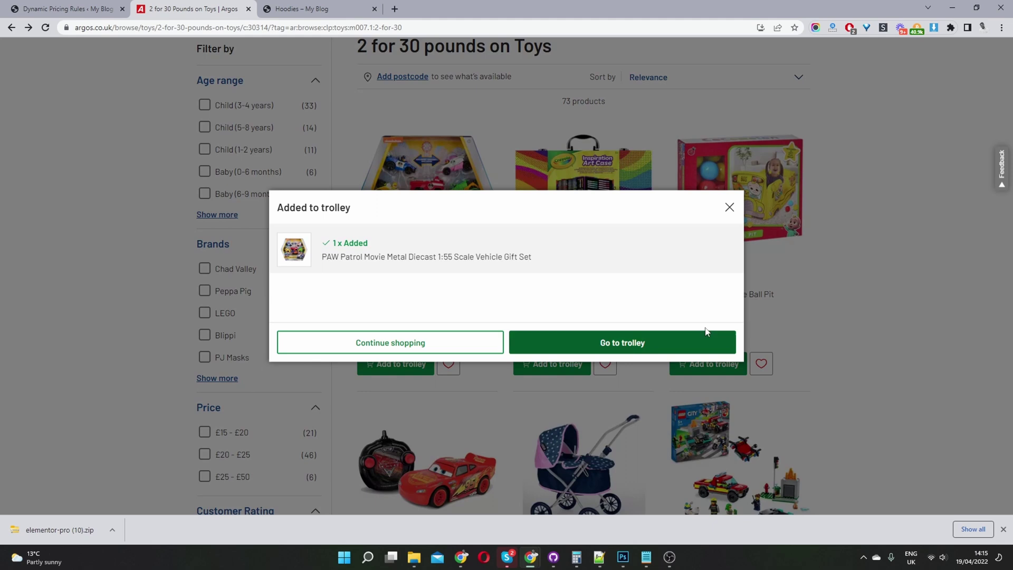
left_click(637, 342)
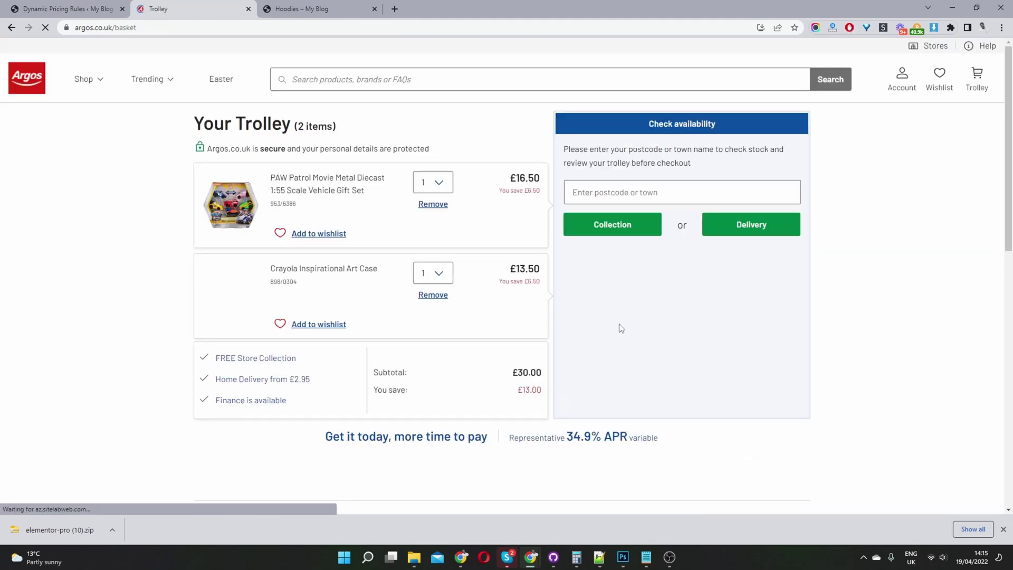
left_click_drag(509, 372, 547, 341)
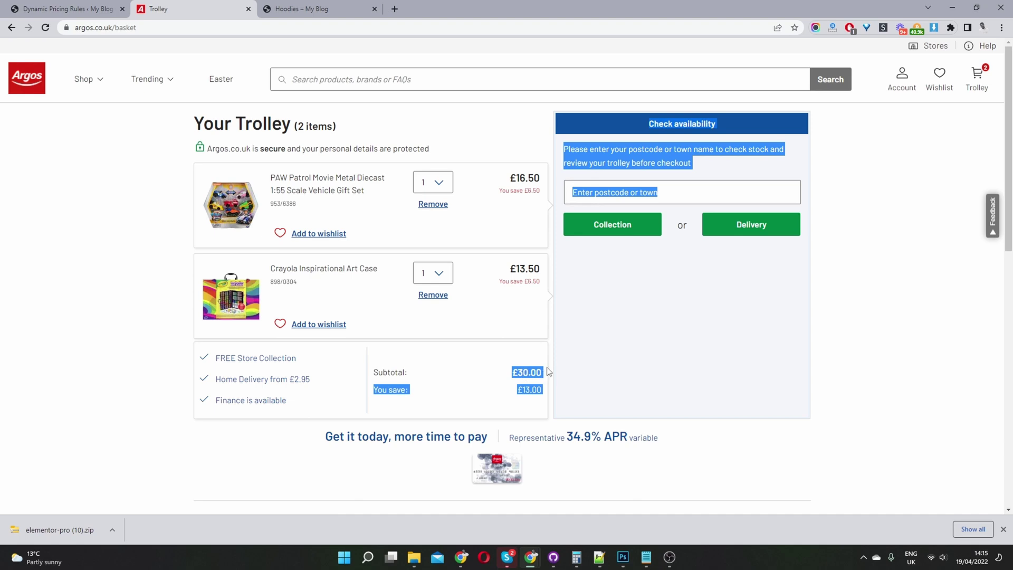
- Open woosuite.com in a new tab and go to its Dynamic Pricing & Discounts plugin page
left_click(262, 77)
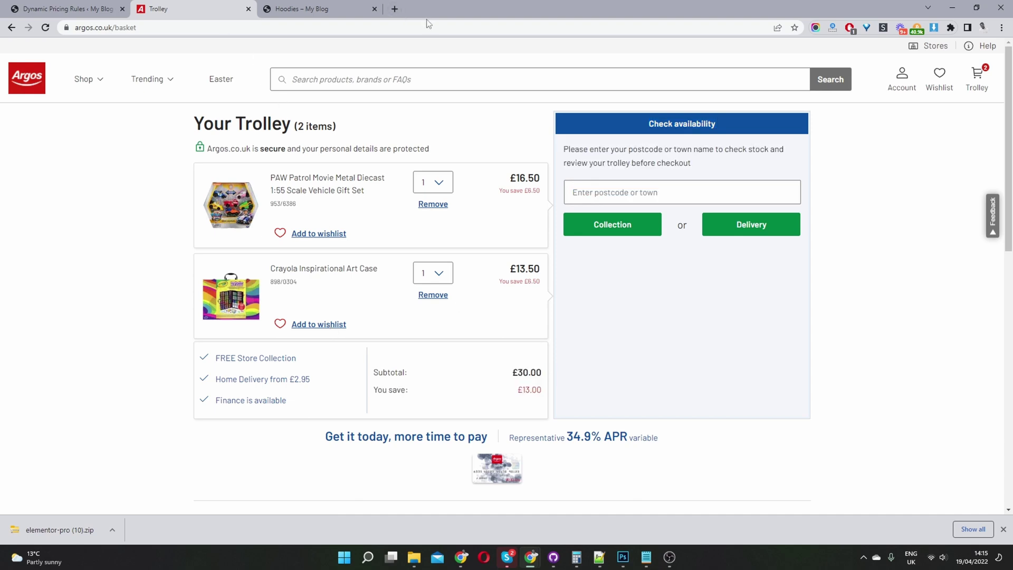
left_click(395, 9)
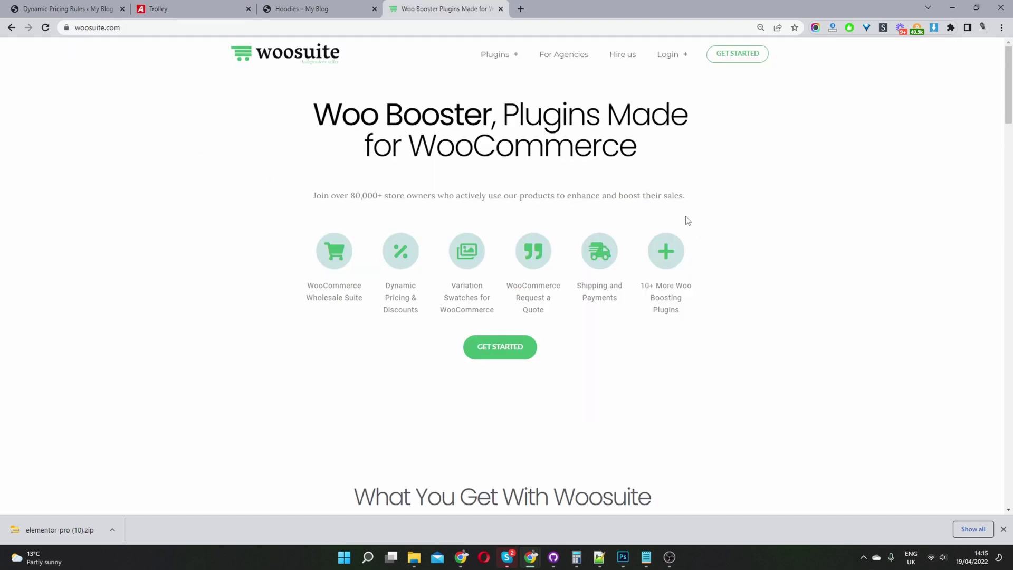
mouse_move(496, 58)
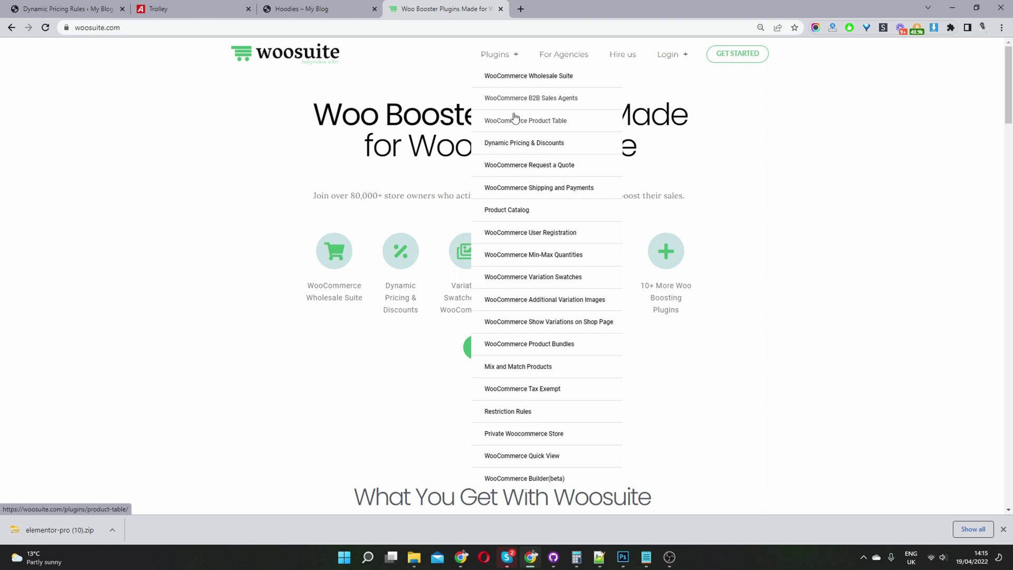
left_click(533, 149)
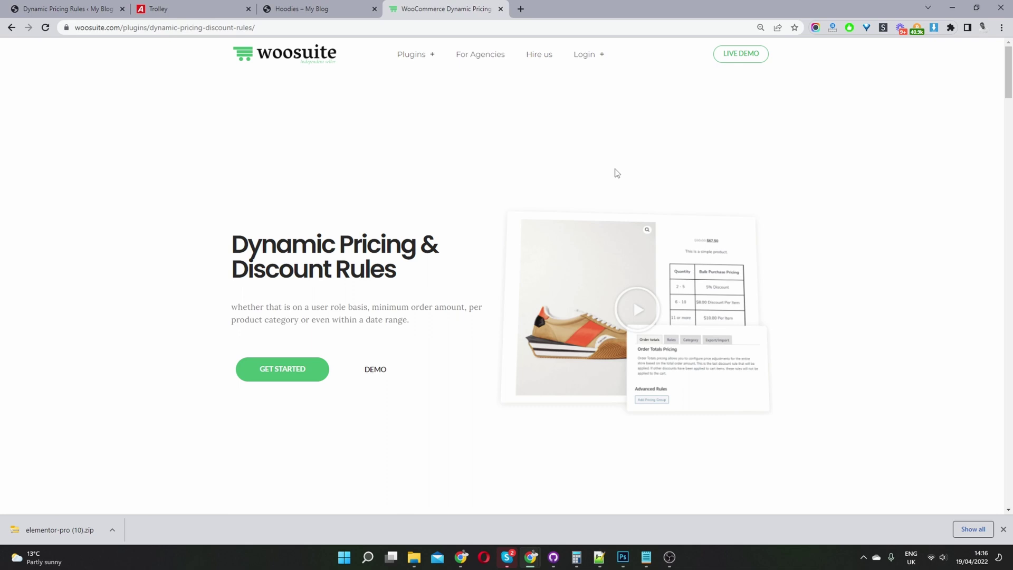
- Return to the Dynamic Pricing Rules admin tab and locate the TEST rule with 5/10/15% Hoodies tiers
left_click(60, 9)
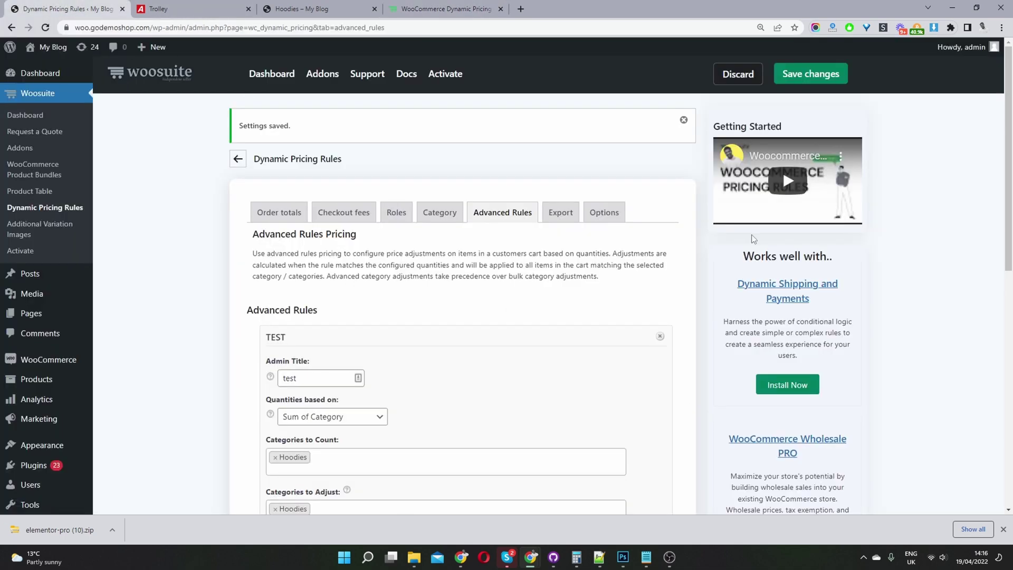
scroll(753, 253, "down", 3)
scroll(753, 253, "down", 2)
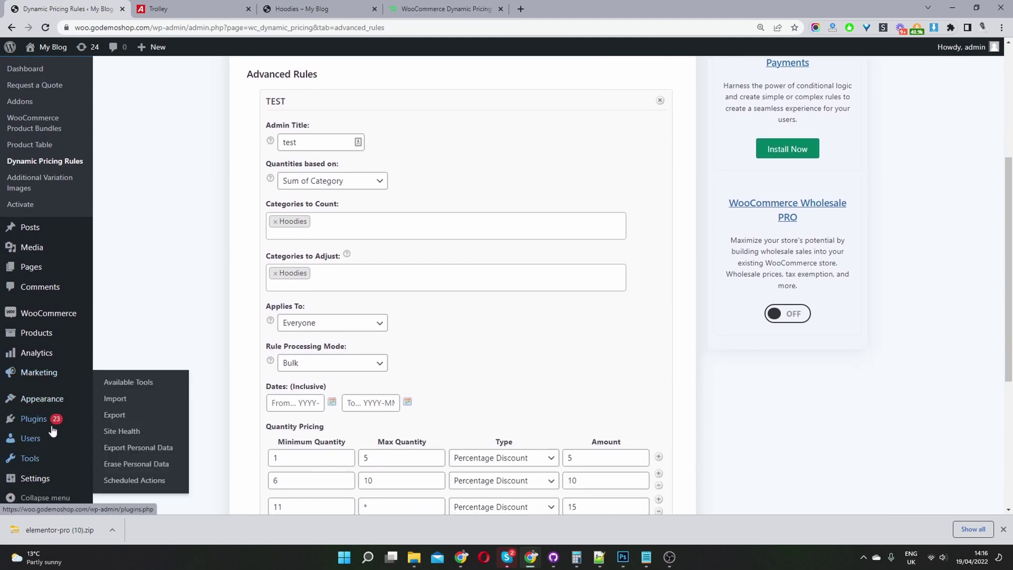
mouse_move(68, 426)
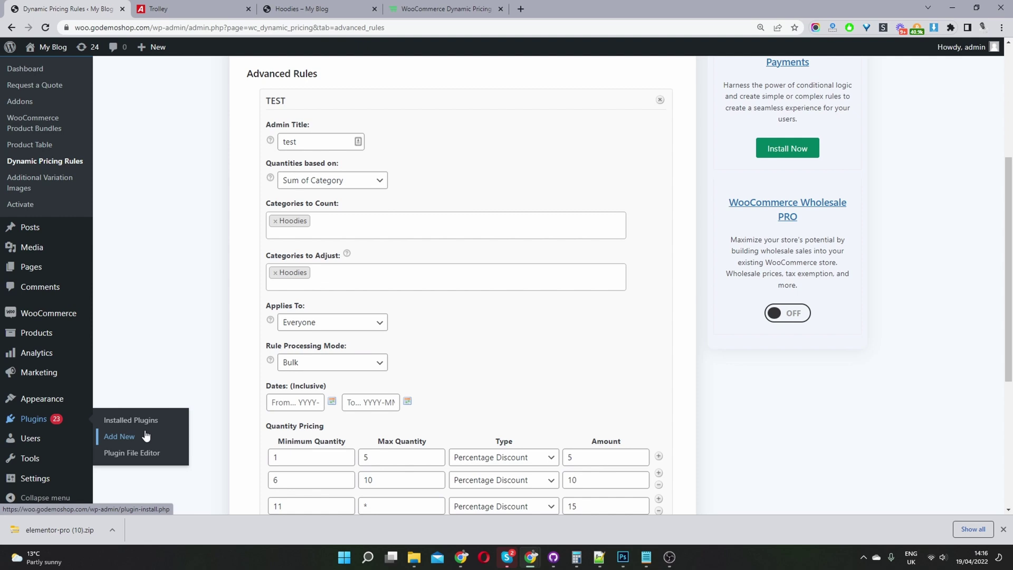
scroll(84, 243, "up", 4)
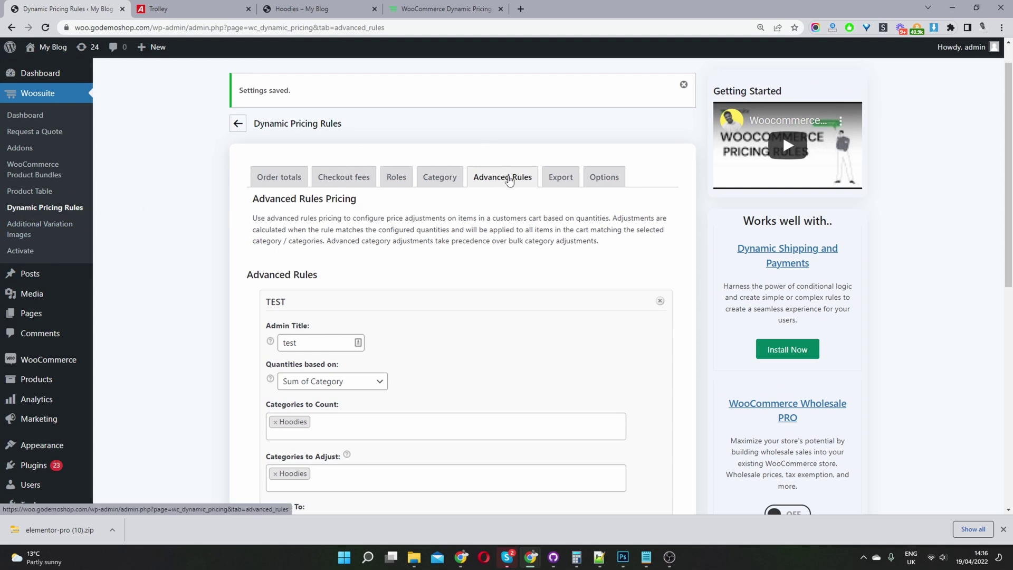
- Replace the admin title 'test' with '3 for 30$' using the autofill suggestion
scroll(442, 52, "down", 1)
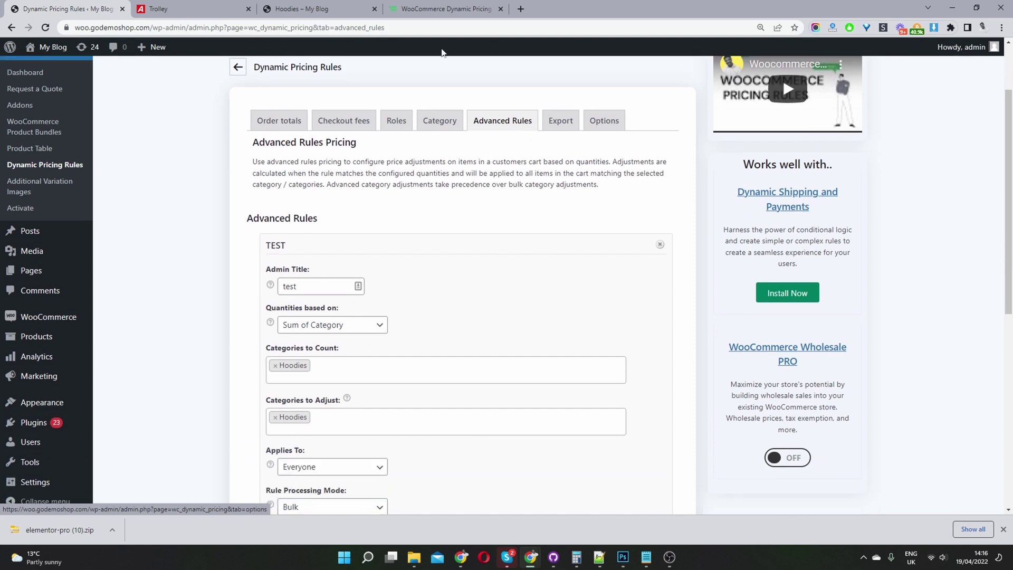
scroll(442, 52, "down", 2)
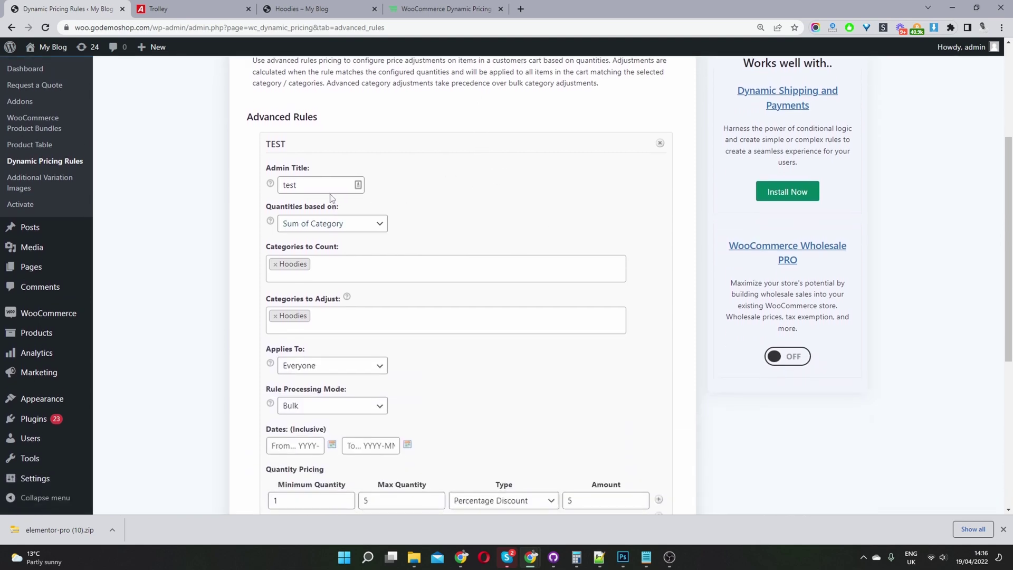
left_click_drag(331, 186, 266, 190)
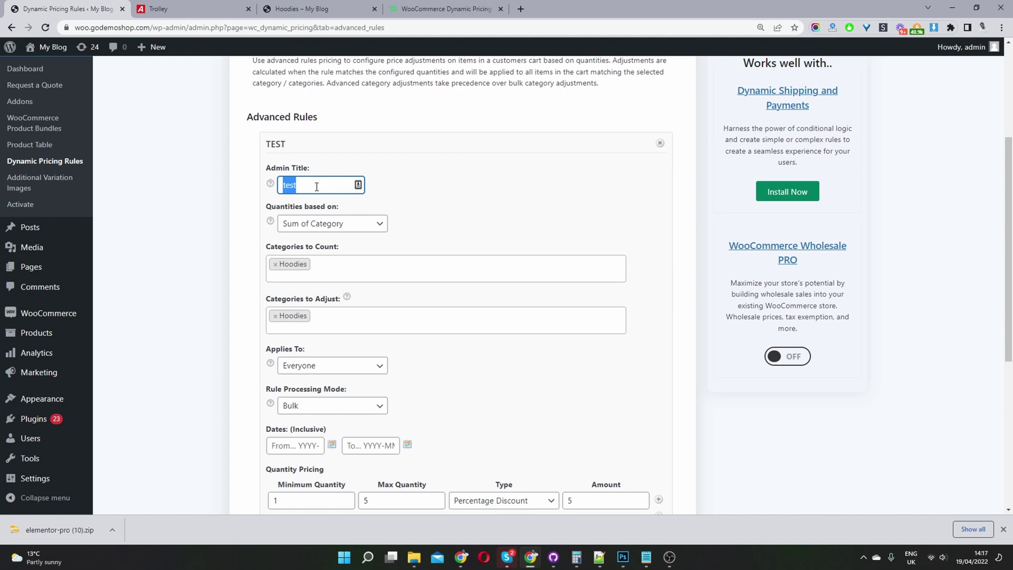
type("3 for 30$")
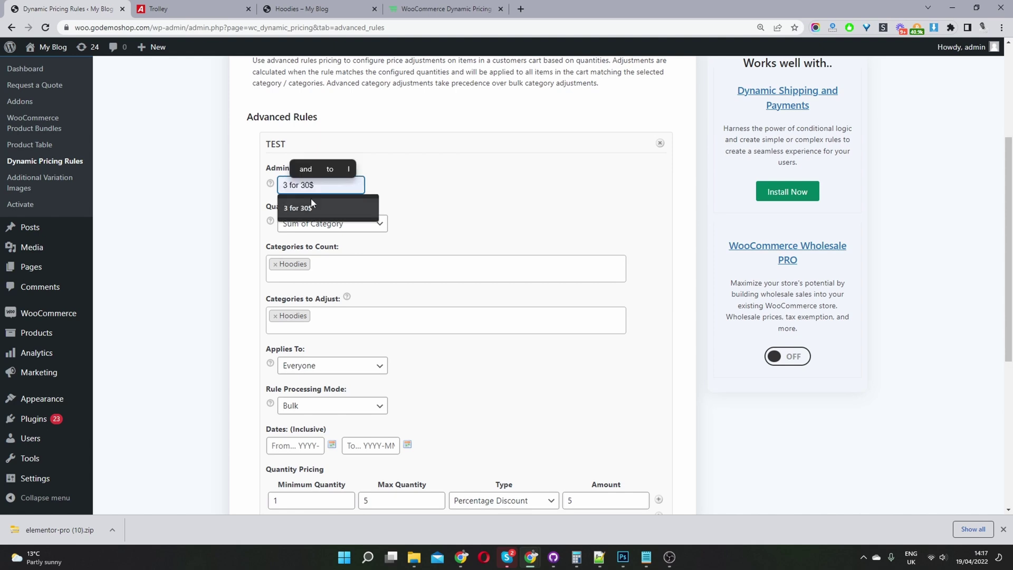
left_click(311, 198)
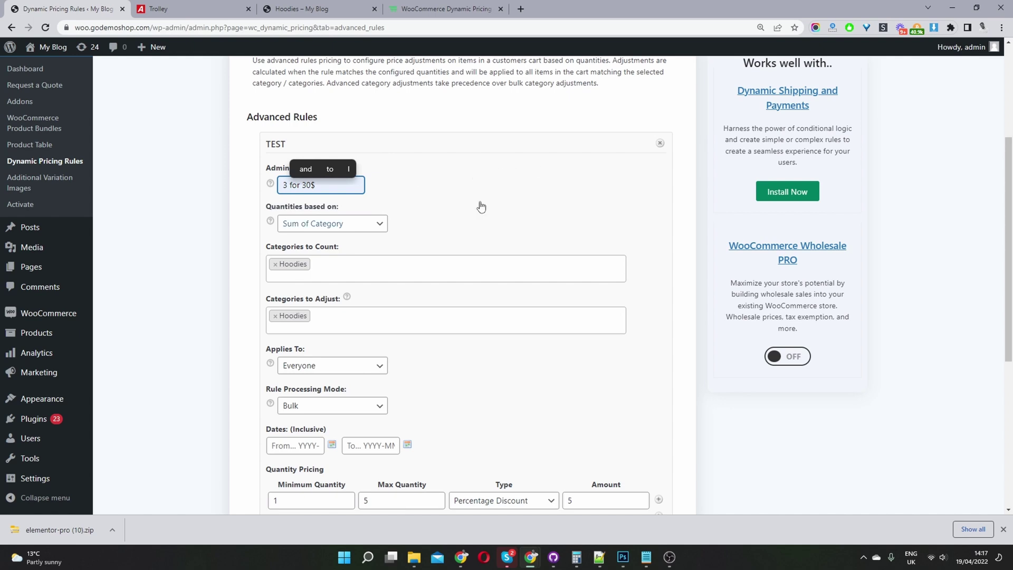
scroll(436, 271, "down", 1)
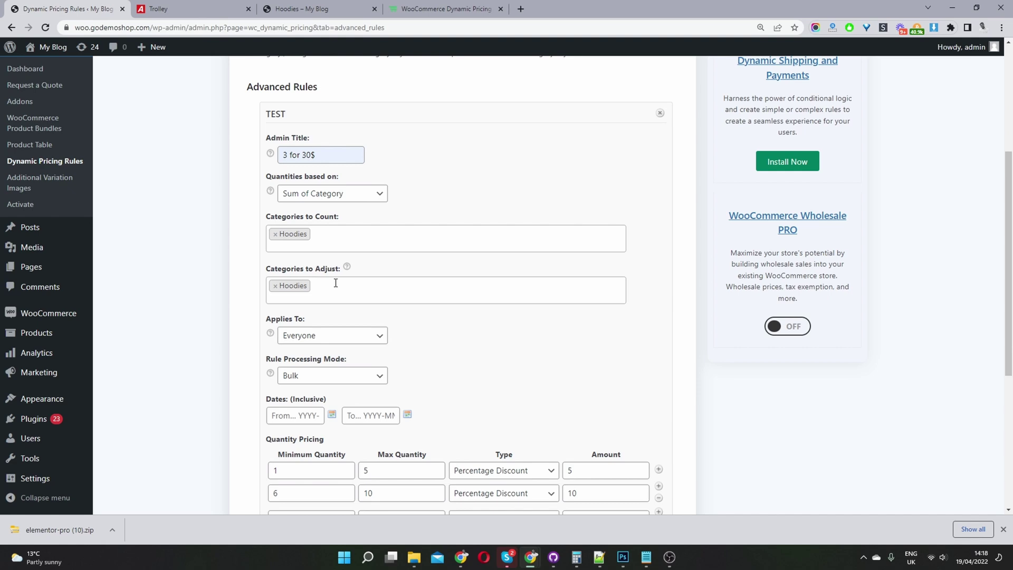
- Keep Hoodies as the category to adjust and expand the Applies To options
left_click(336, 283)
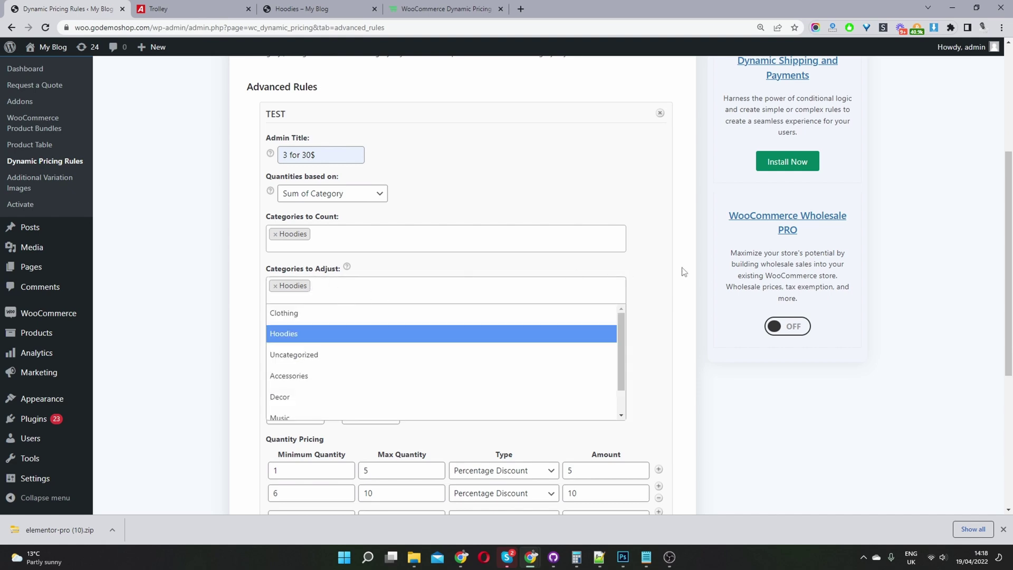
left_click(659, 274)
scroll(315, 161, "down", 3)
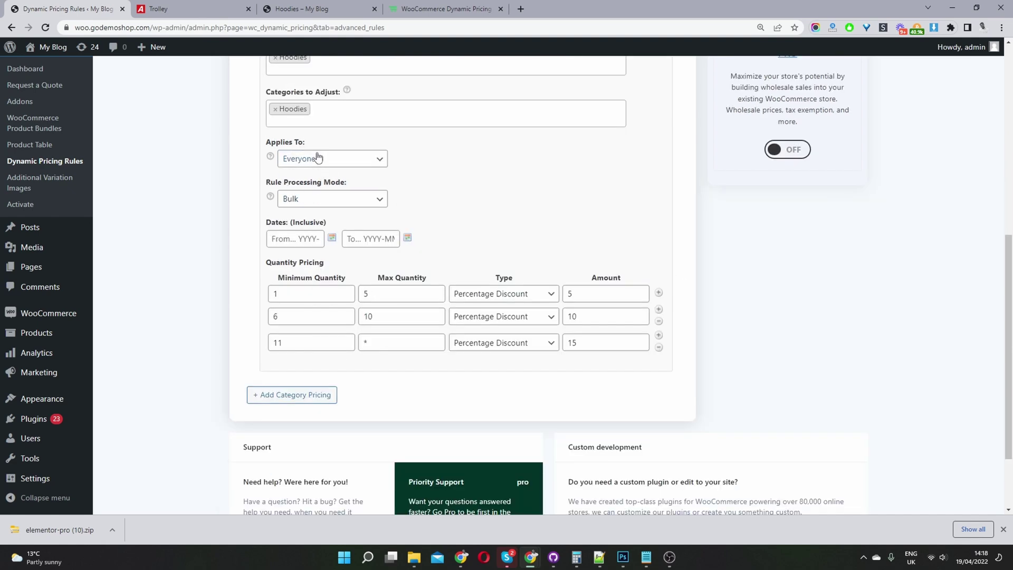
left_click(318, 158)
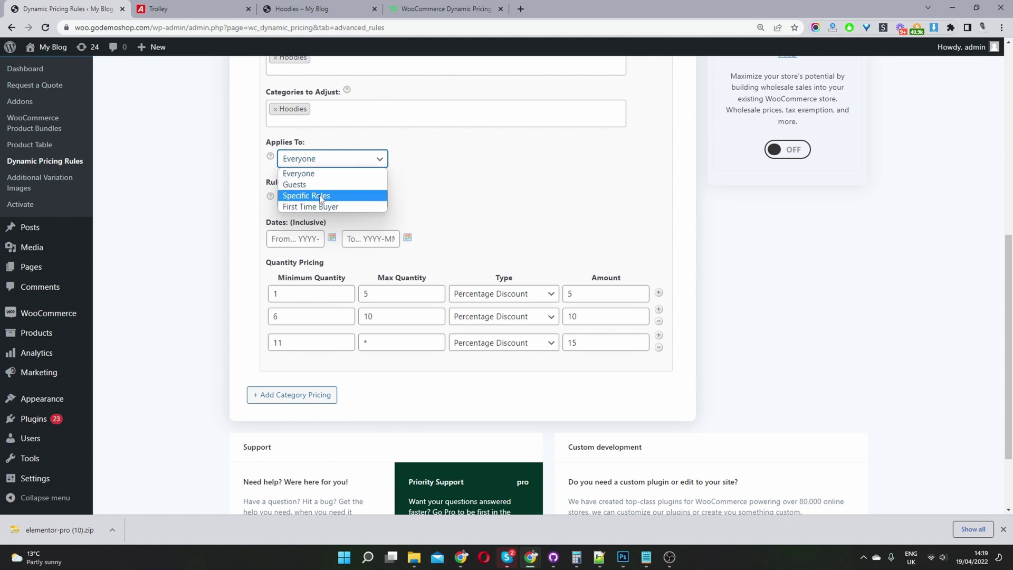
- Keep Applies To as Everyone and set Rule Processing Mode to Bundle (Set) Discount with quantity 3
left_click(476, 176)
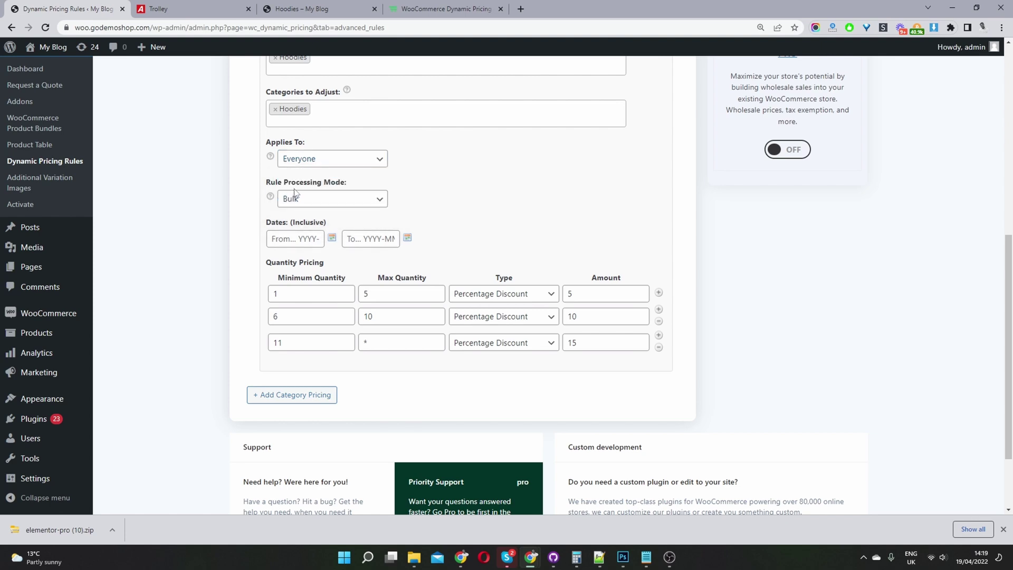
left_click(341, 203)
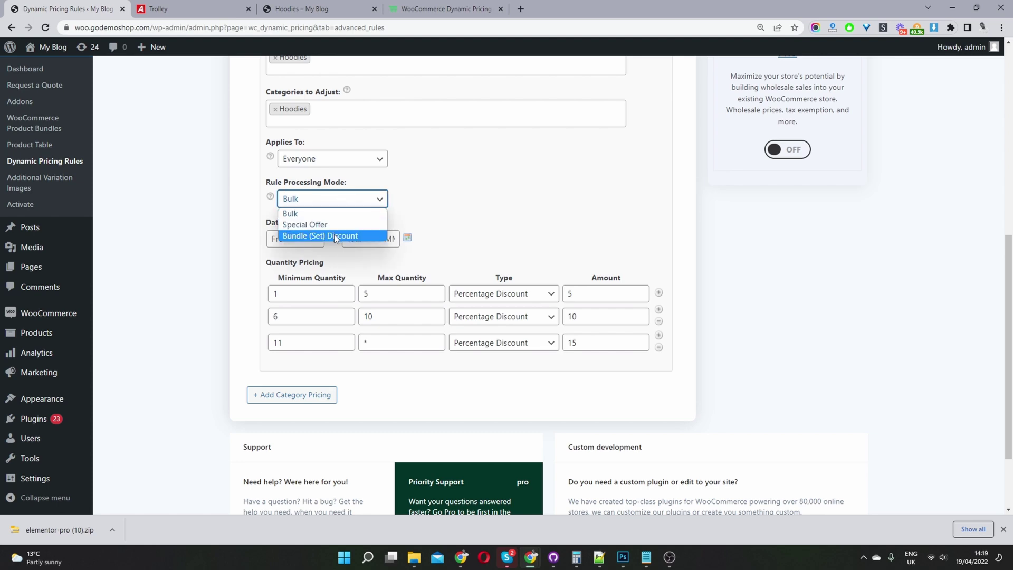
left_click(335, 239)
left_click(297, 297)
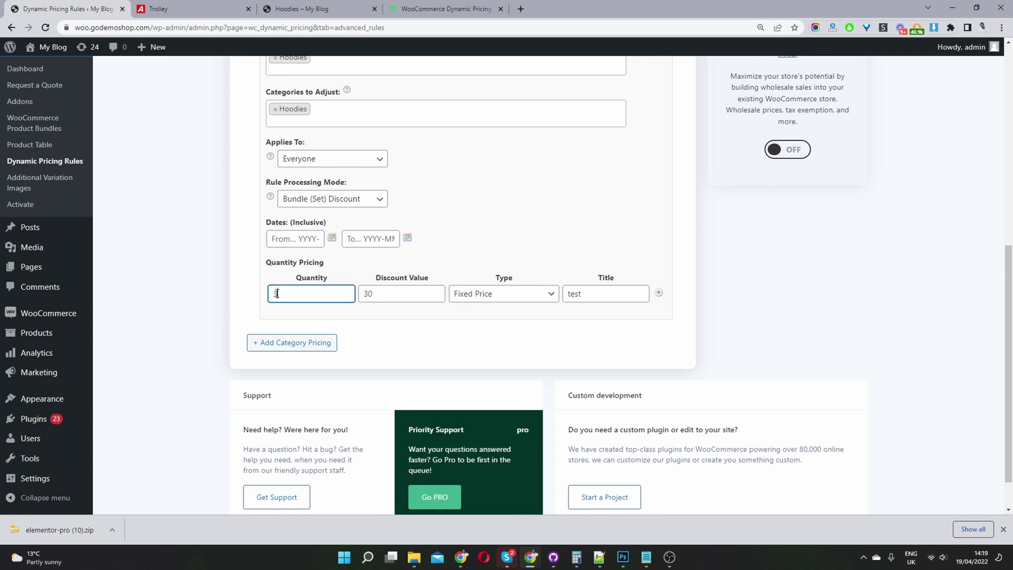
scroll(446, 203, "up", 5)
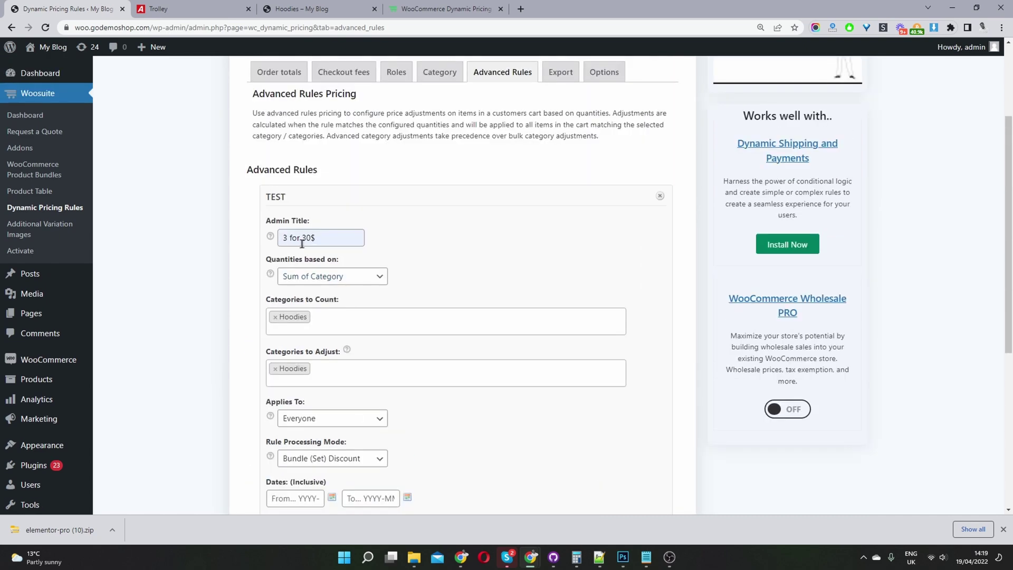
scroll(498, 281, "down", 4)
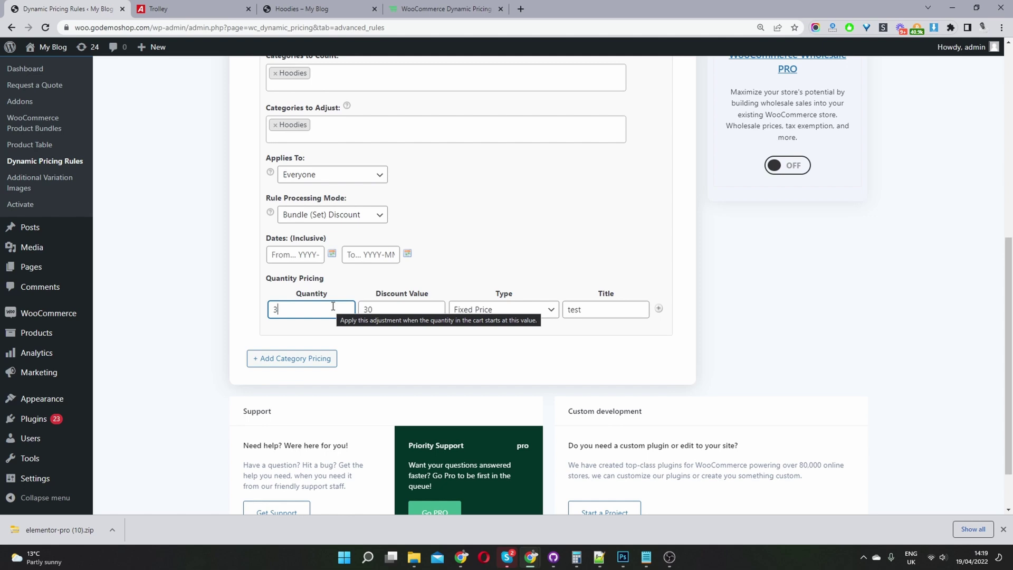
double_click(274, 308)
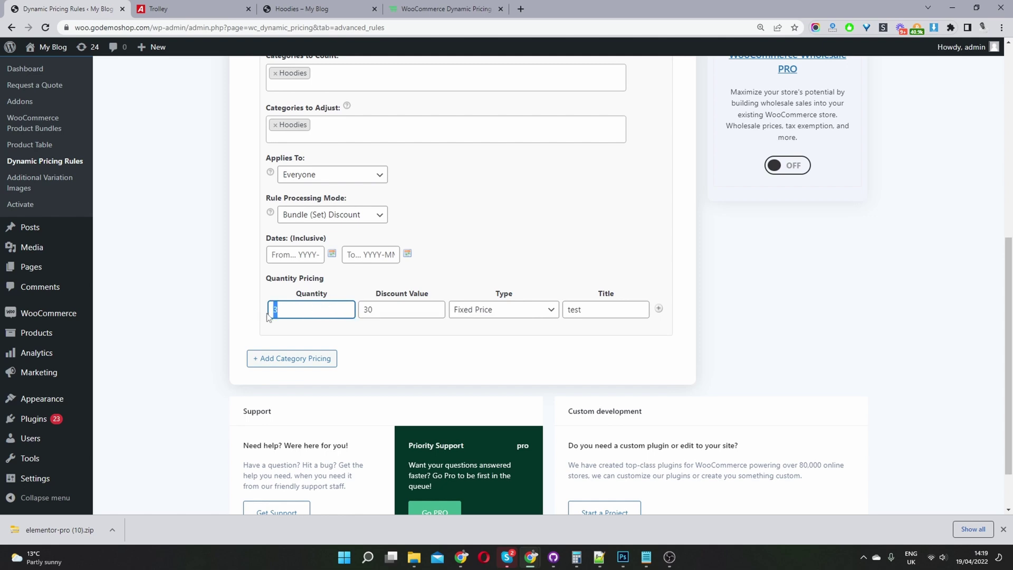
- Set a Fixed Price discount value of 30, title it '3 for $30', and save changes
left_click(400, 309)
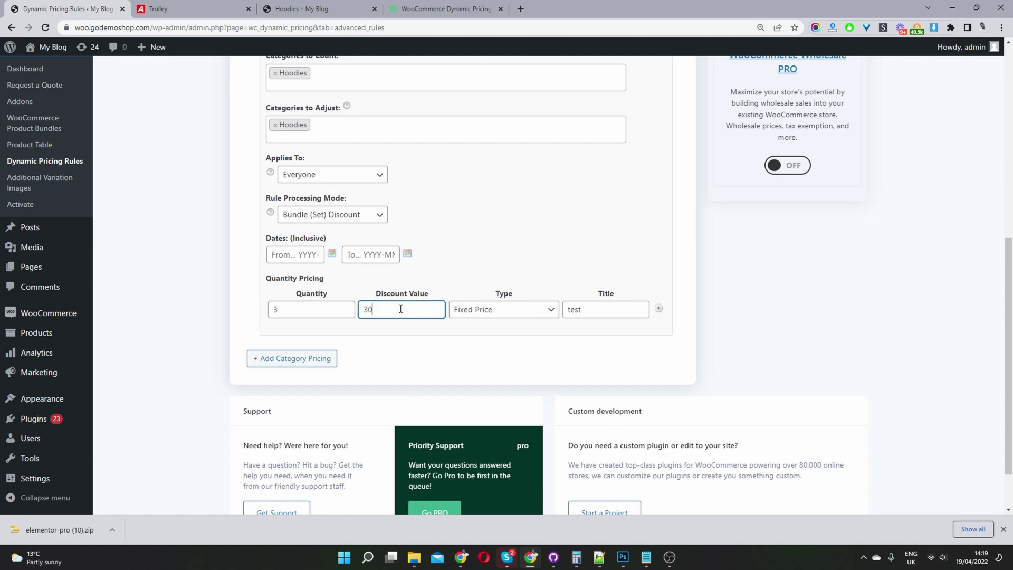
left_click_drag(401, 309, 341, 314)
left_click(467, 310)
left_click(469, 324)
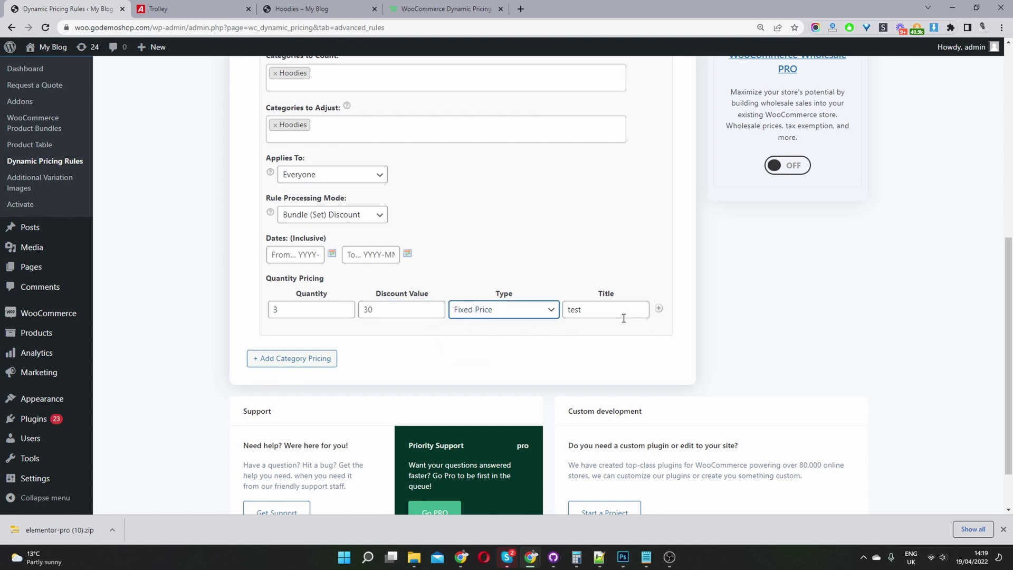
key("Tab")
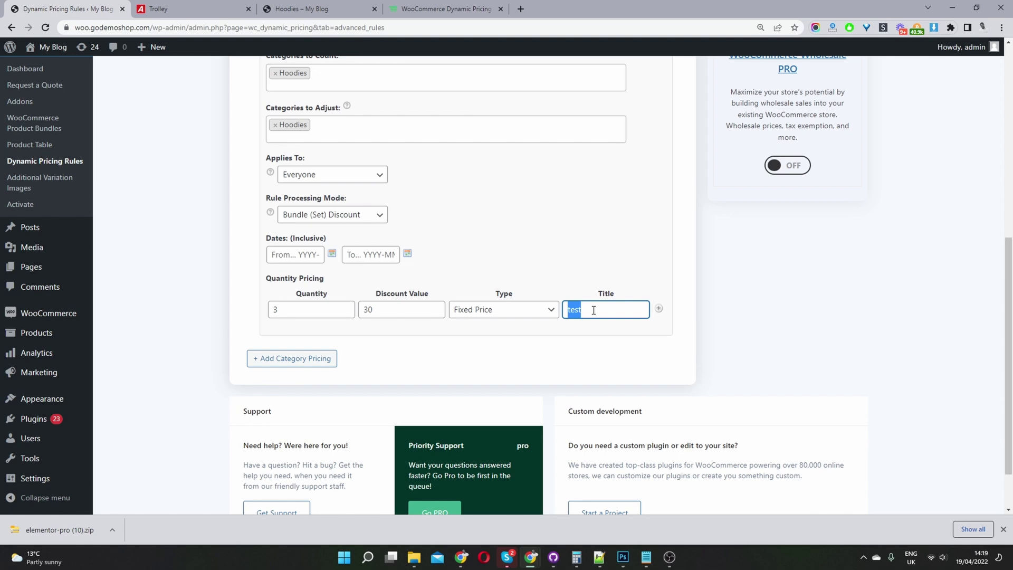
type("3 for $30")
scroll(605, 317, "up", 7)
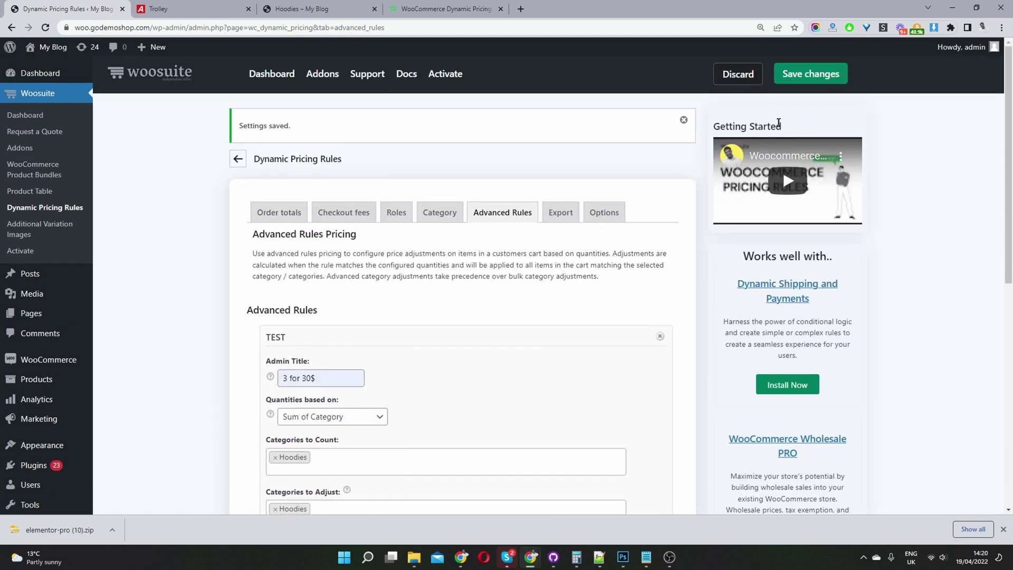
left_click(811, 74)
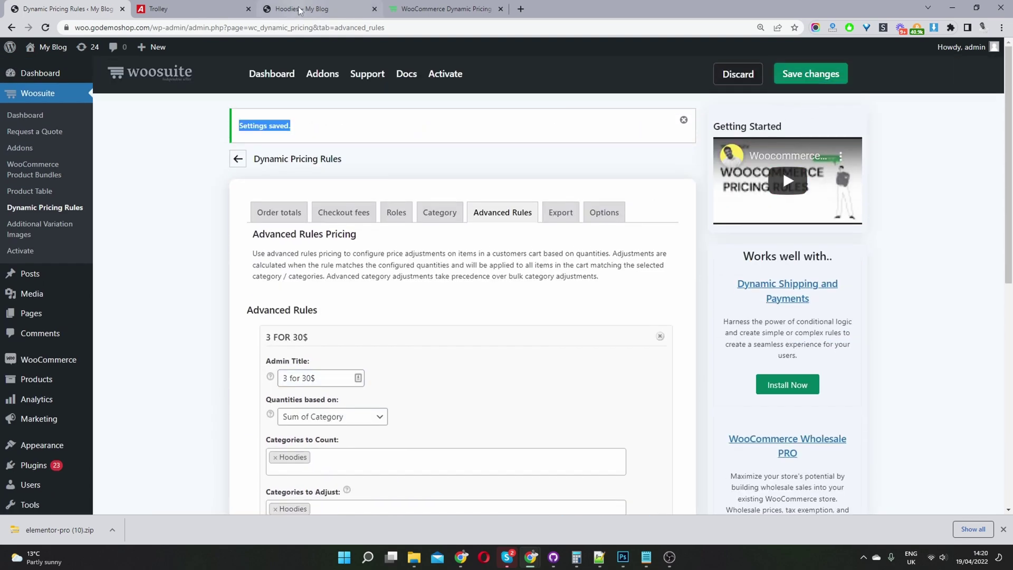
- Reload the storefront Hoodies page and remove the old Hoodie with Logo items from the mini-cart
key("ctrl+3")
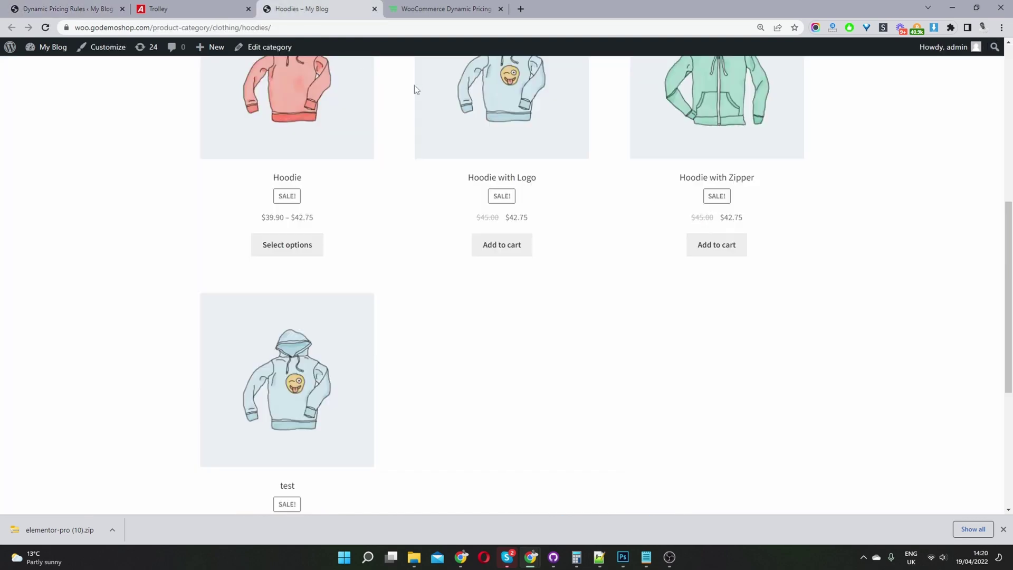
left_click(45, 27)
scroll(769, 301, "up", 1)
scroll(769, 302, "up", 5)
mouse_move(798, 136)
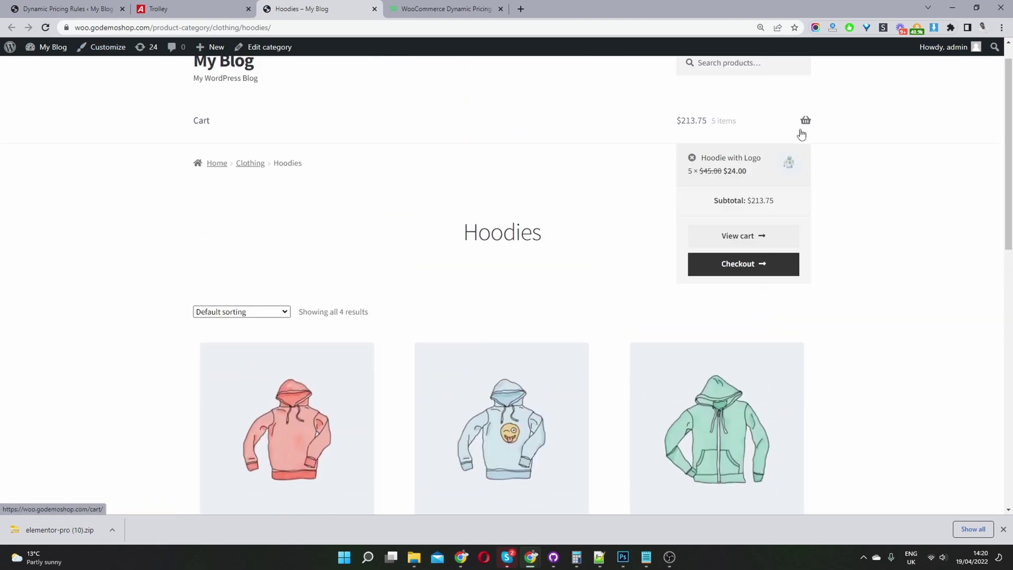
left_click(691, 157)
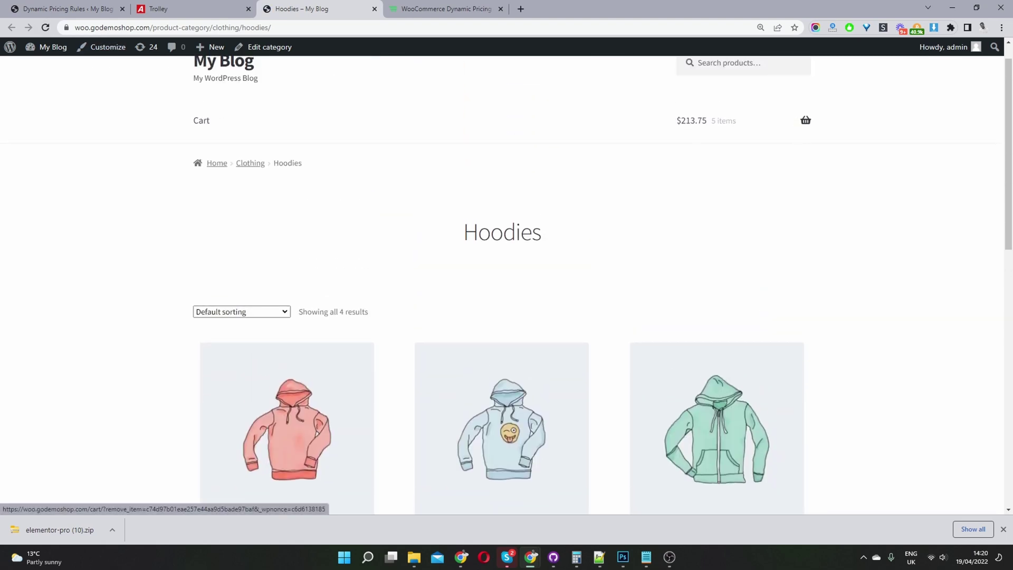
- Add two Hoodie with Logo and one Hoodie with Zipper to the cart, totalling $30.00
scroll(743, 260, "down", 5)
scroll(743, 260, "down", 2)
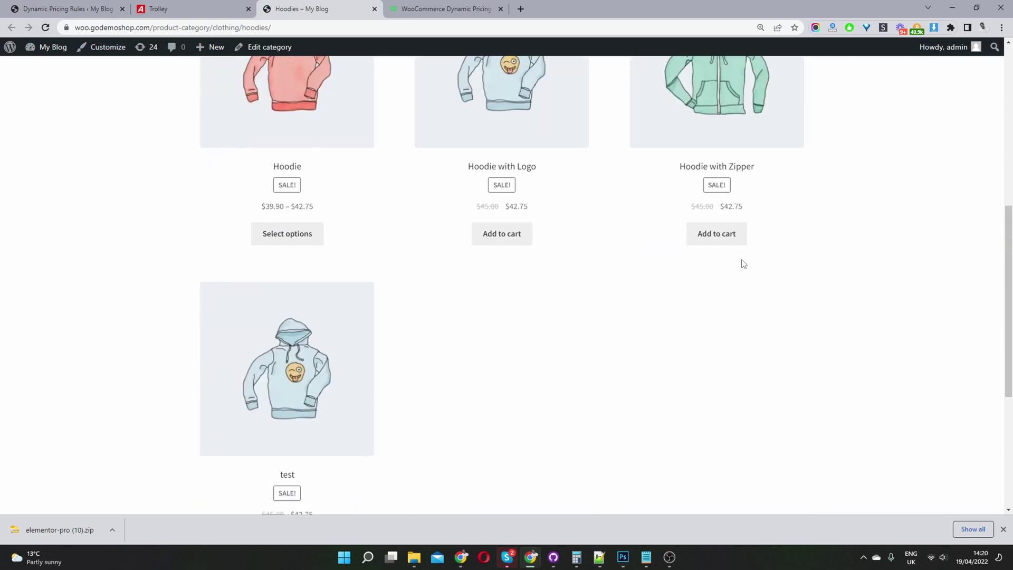
left_click(500, 233)
left_click(720, 236)
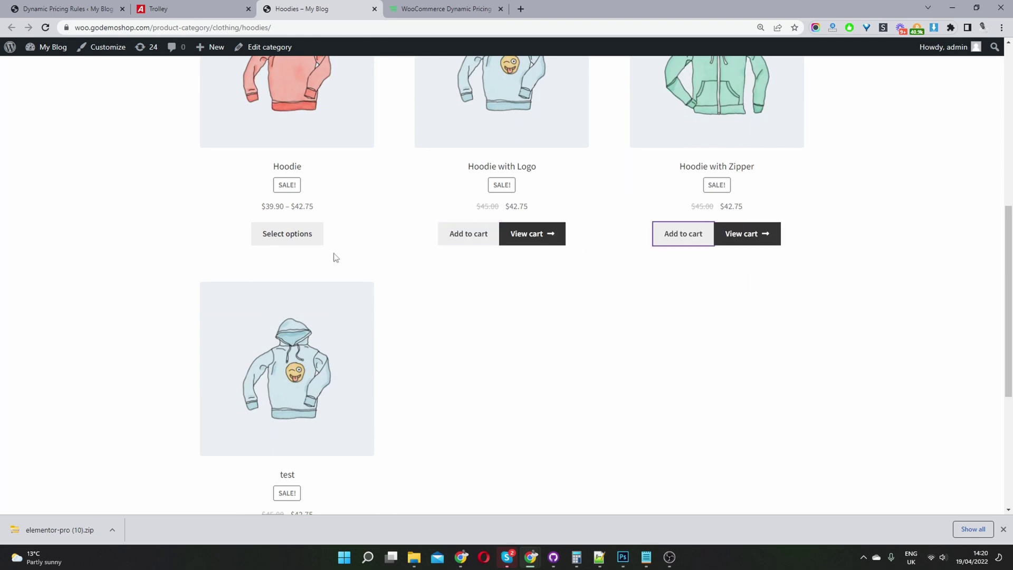
left_click(480, 234)
scroll(820, 350, "up", 8)
mouse_move(721, 158)
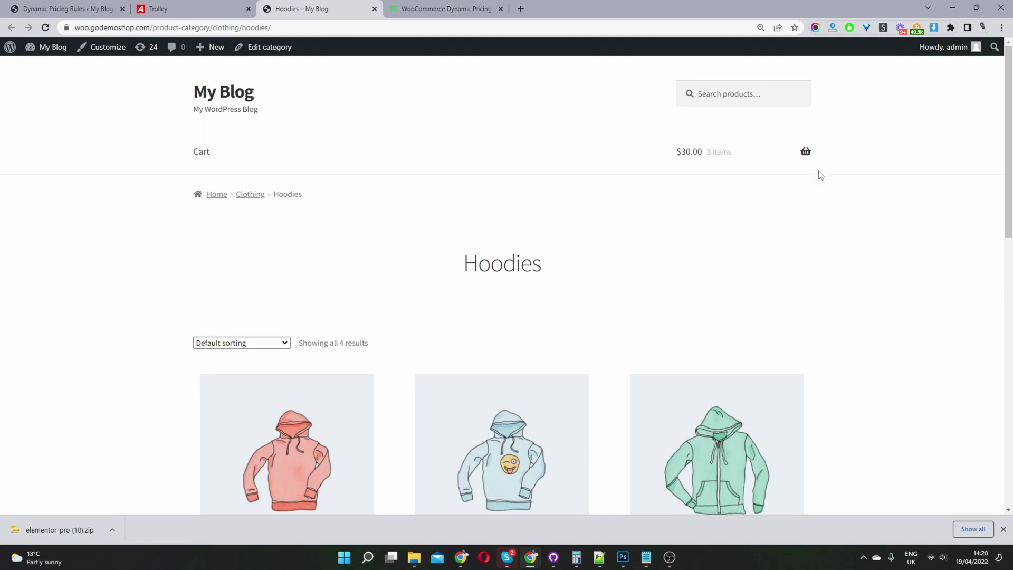
mouse_move(761, 160)
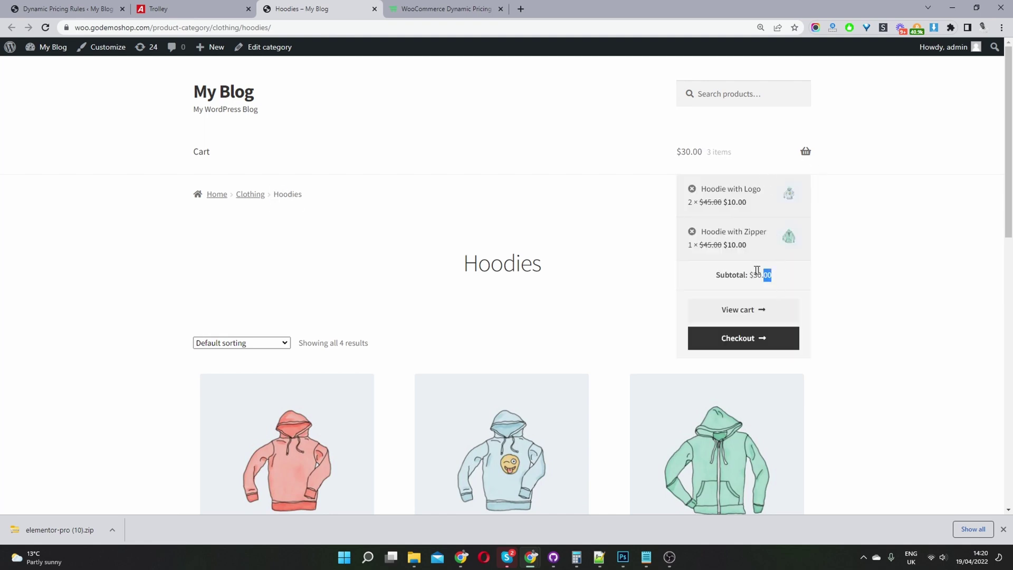
- Open the full cart, then change the rule's Discount Value from 30 to 6 and save
left_click(760, 309)
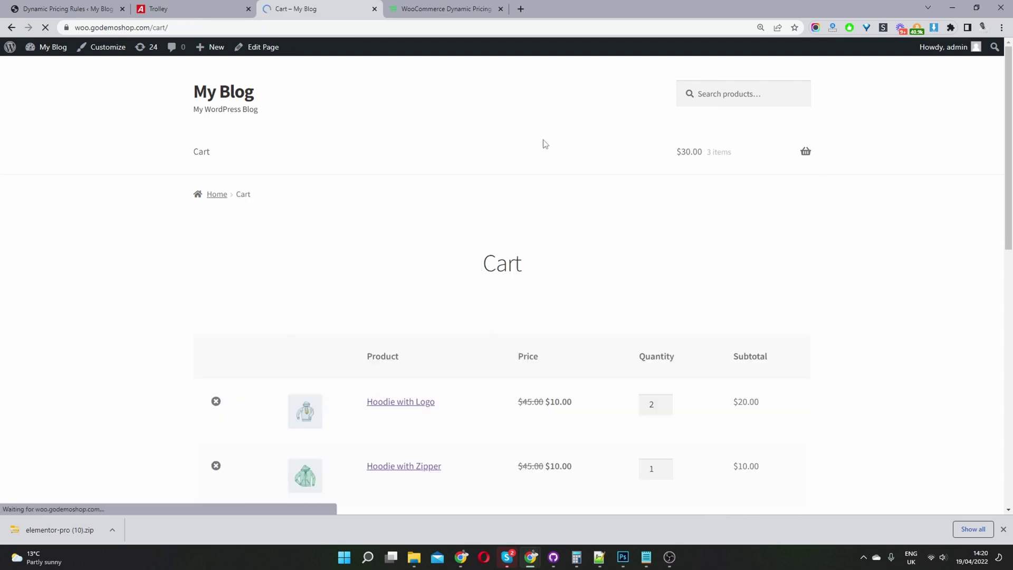
scroll(543, 142, "down", 5)
left_click(44, 8)
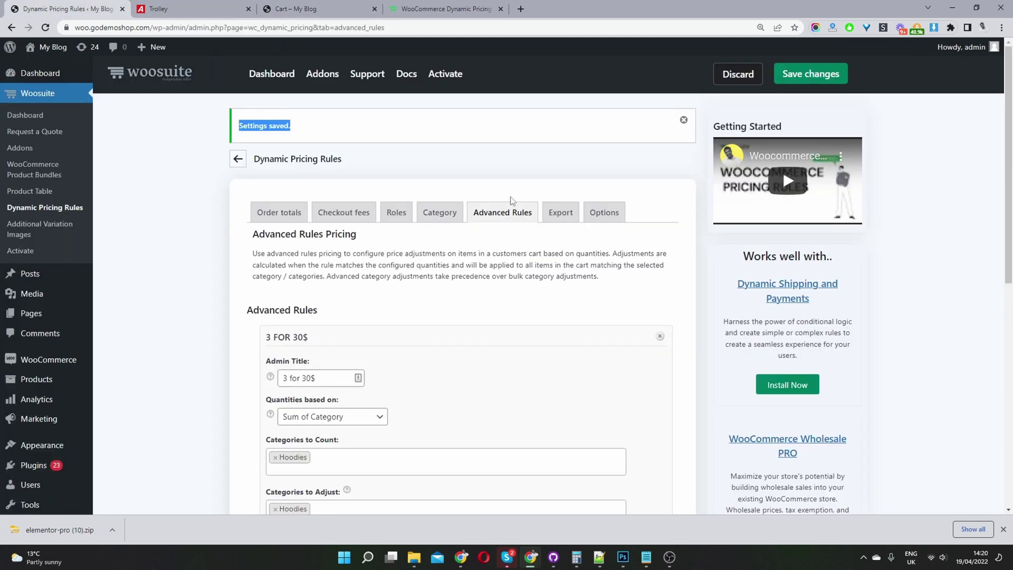
scroll(475, 282, "down", 5)
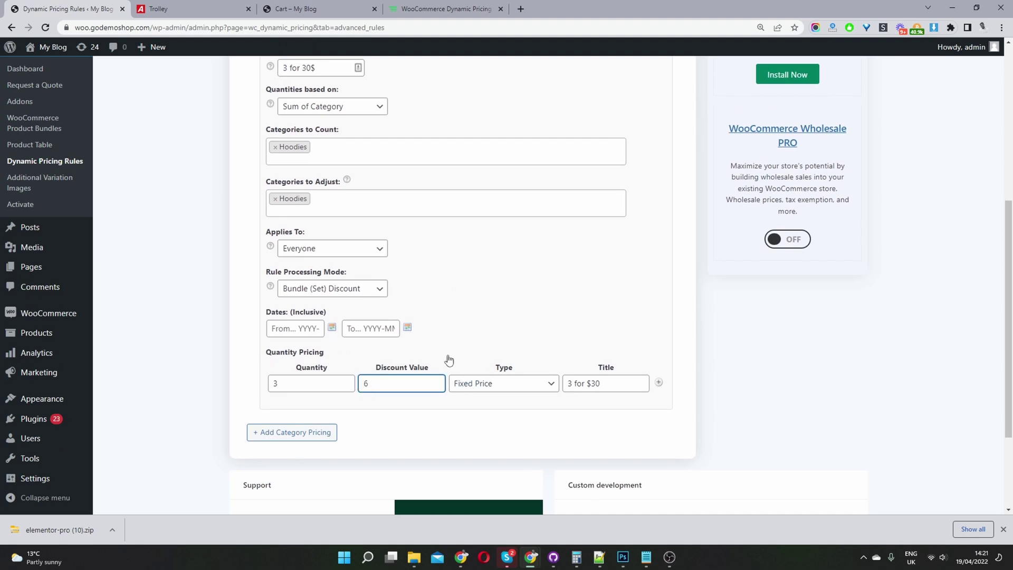
key("Return")
left_click(831, 77)
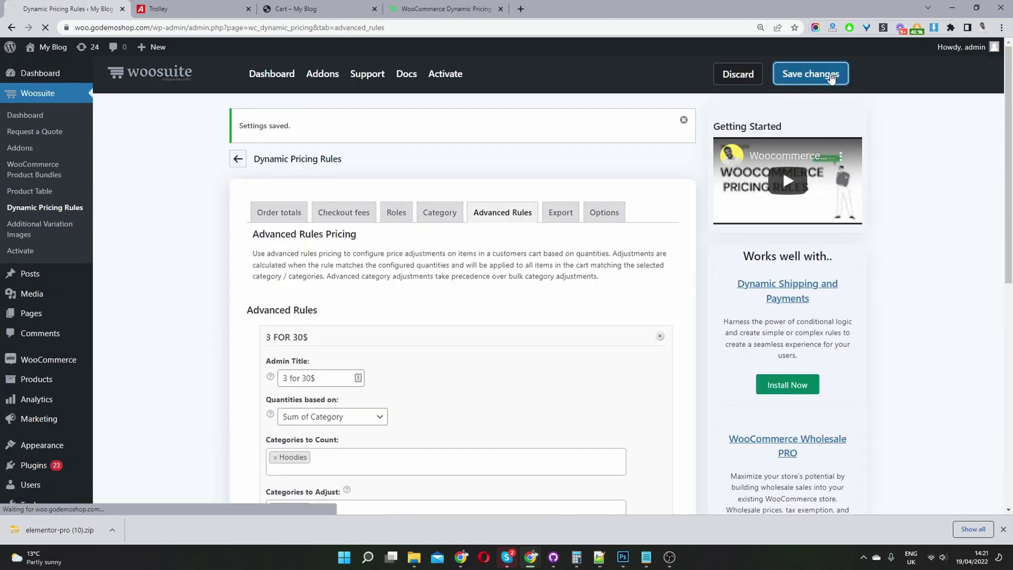
- Reload the storefront cart and confirm three hoodies at $20.00 each with a $60.00 subtotal
left_click(295, 9)
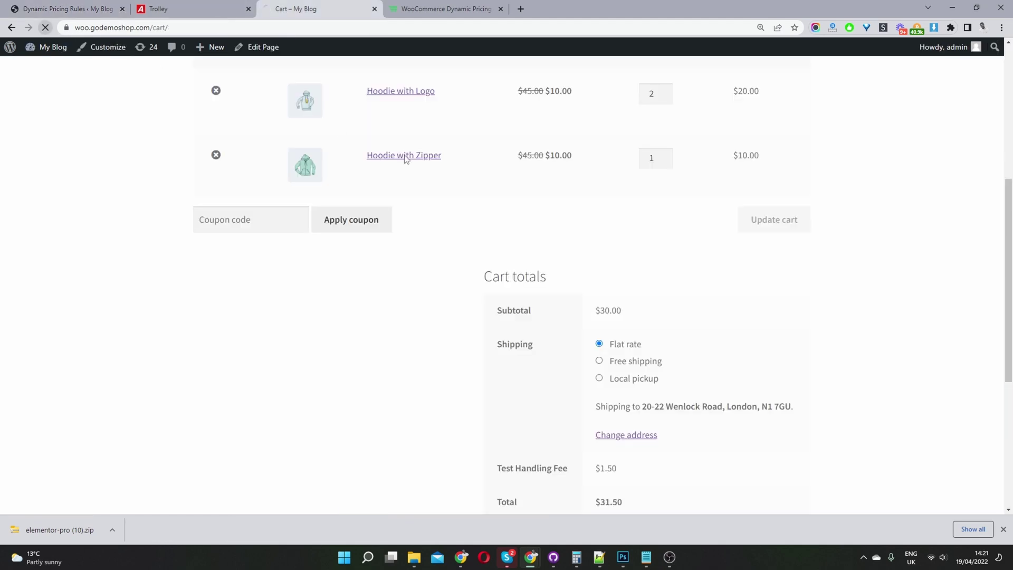
left_click_drag(622, 240, 597, 240)
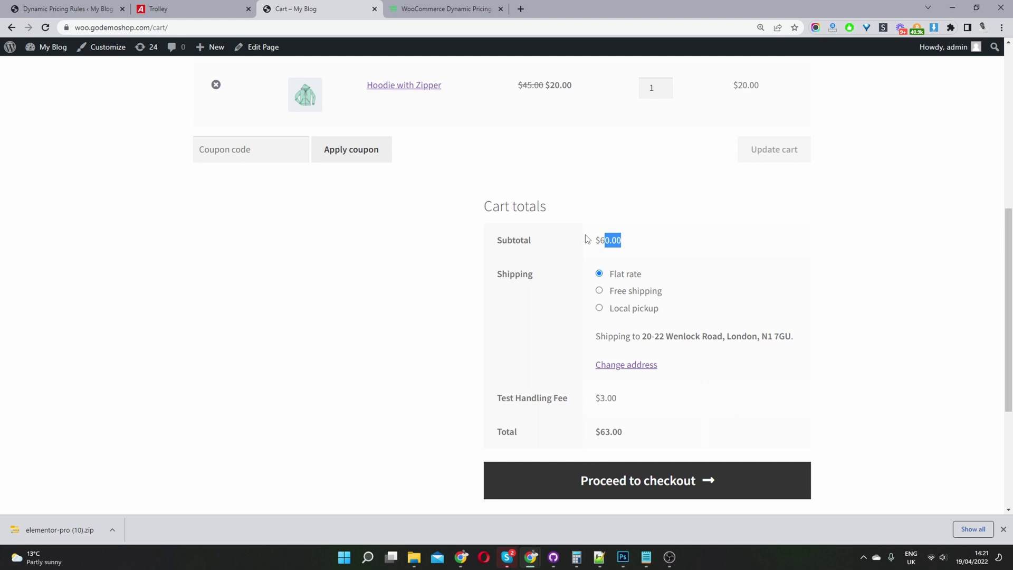
scroll(590, 236, "up", 4)
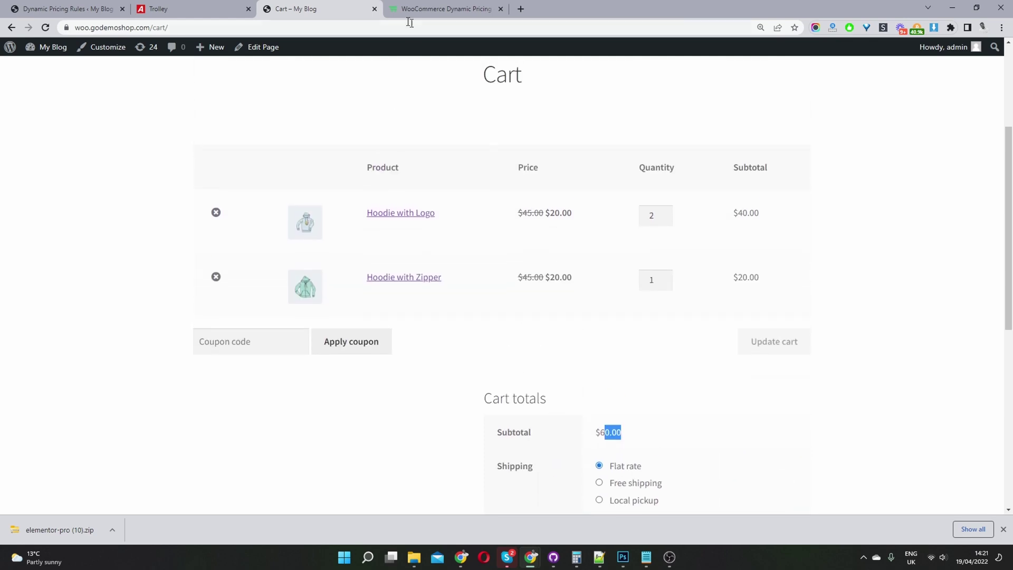